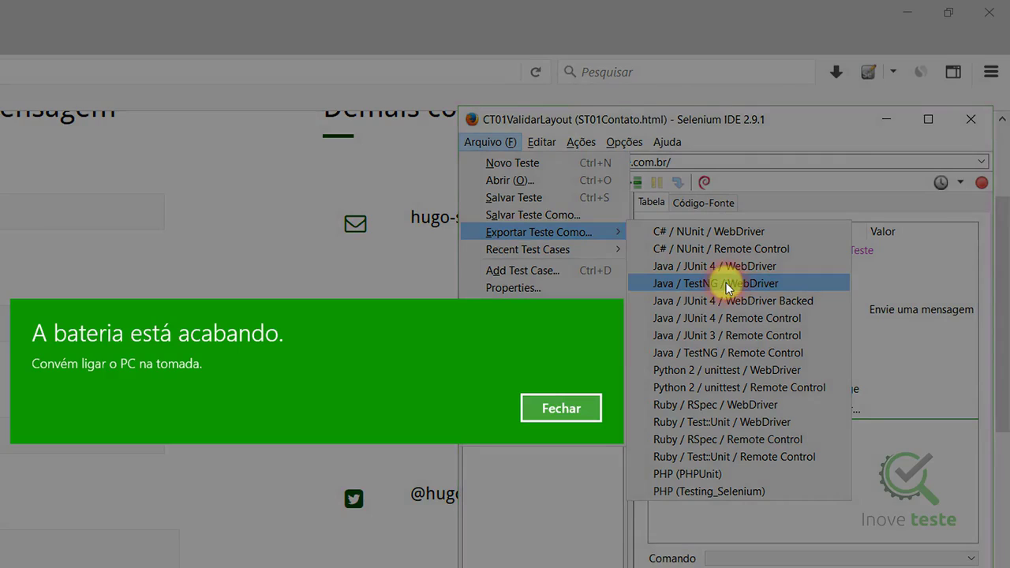
Start exporting CT01ValidarLayout as Java / TestNG / WebDriver and browse to Arquivos Desktop > Meus Projetos > Inove Teste > Cursos Inove Teste > Cursos.
left_click(727, 286)
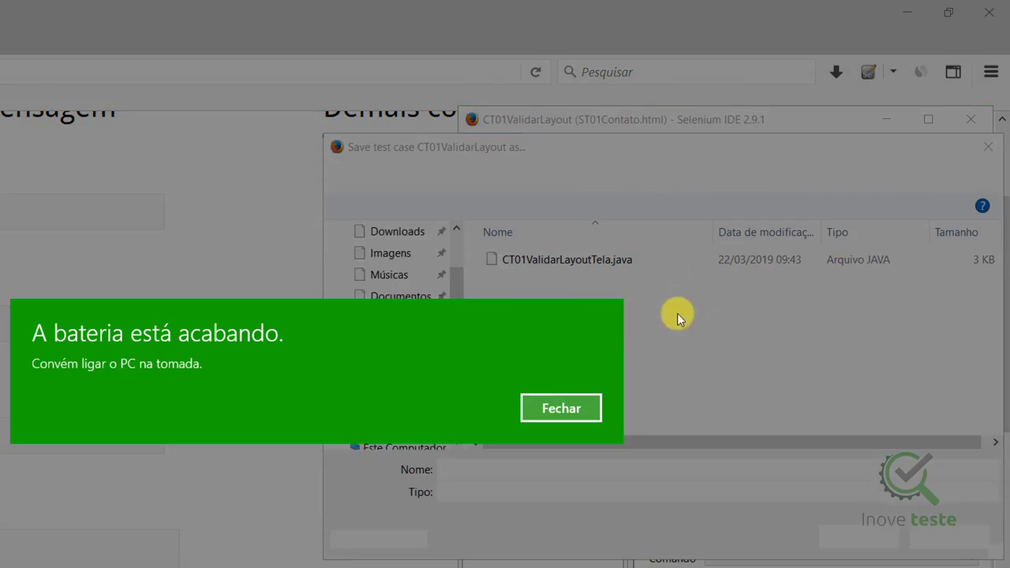
left_click(561, 408)
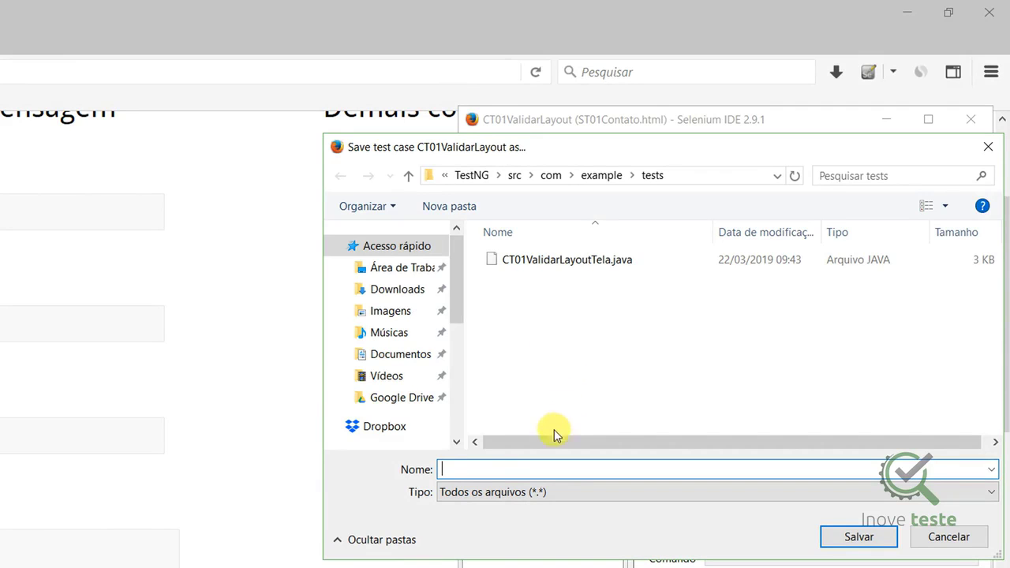
left_click(377, 269)
double_click(635, 304)
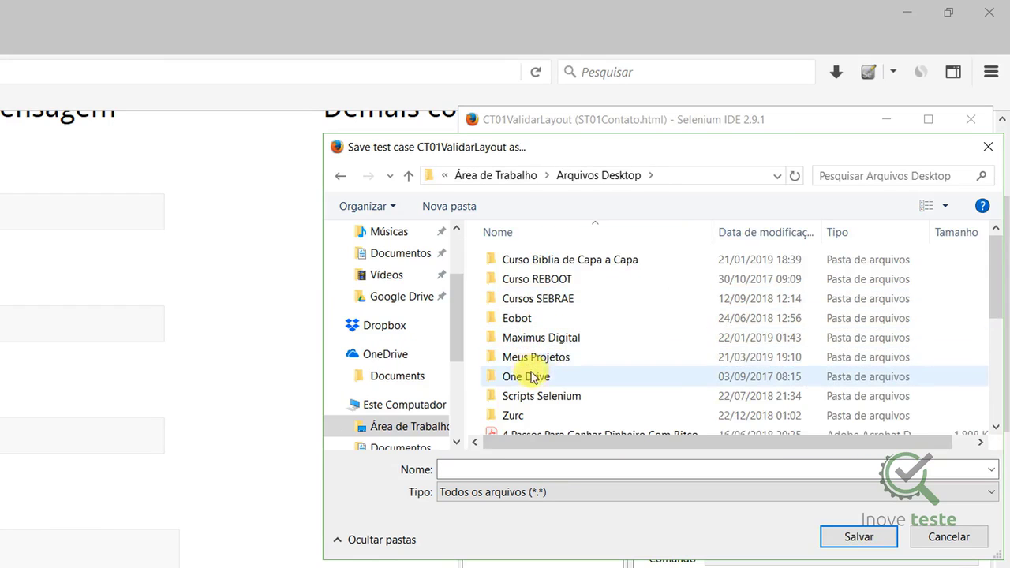
left_click(541, 357)
double_click(541, 357)
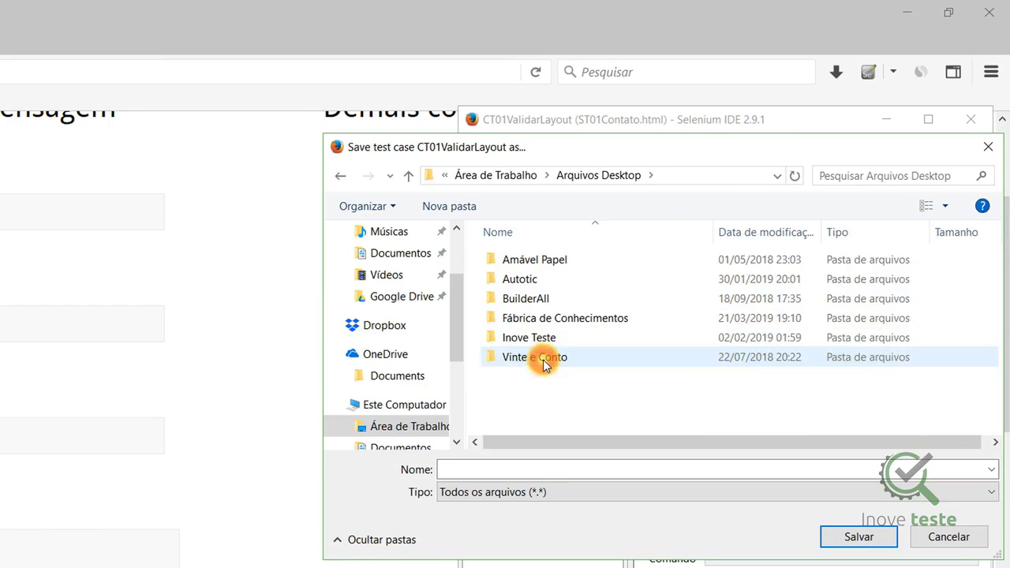
left_click(527, 343)
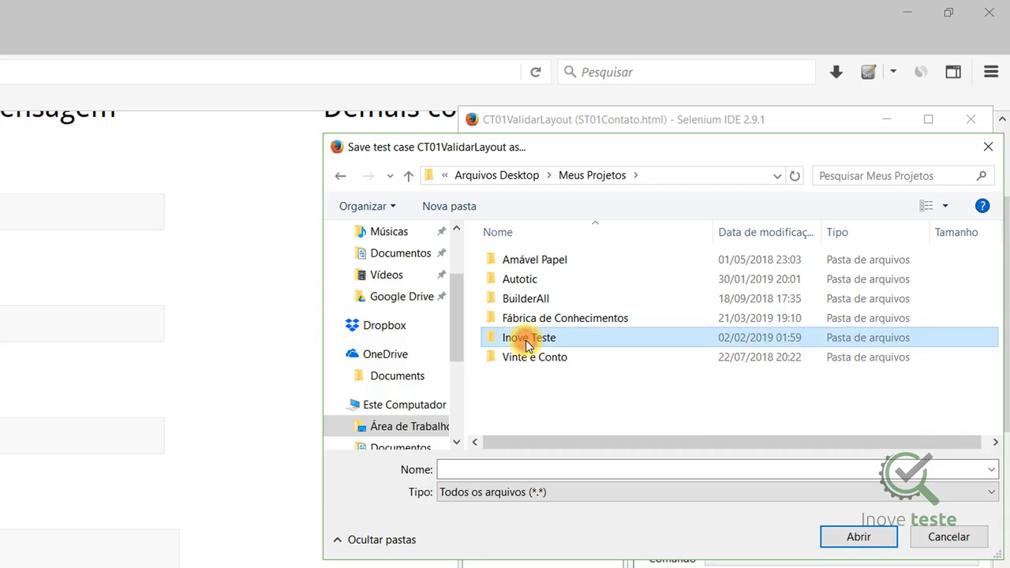
double_click(527, 344)
left_click(541, 284)
double_click(540, 284)
left_click(523, 264)
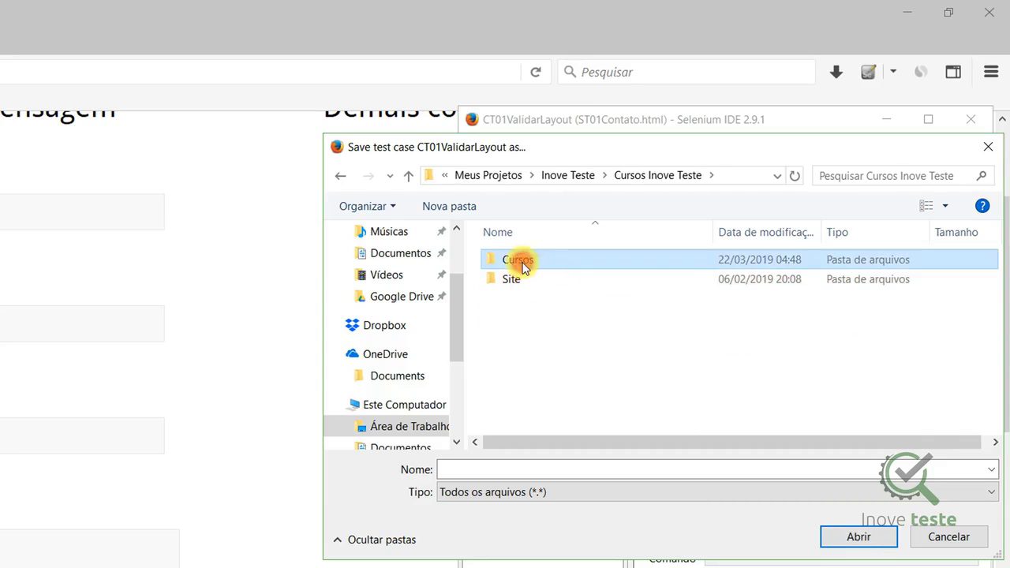
double_click(523, 263)
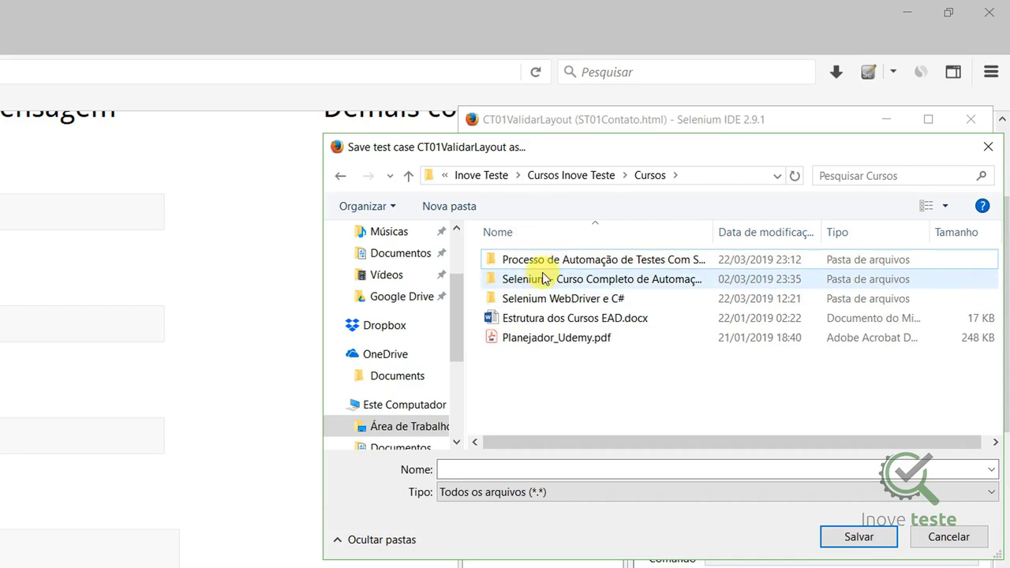
Save the export as CT01ValidarLayout.java in the automation process course's Anexos > Scripts de Testes Automatizados > java folder.
double_click(546, 259)
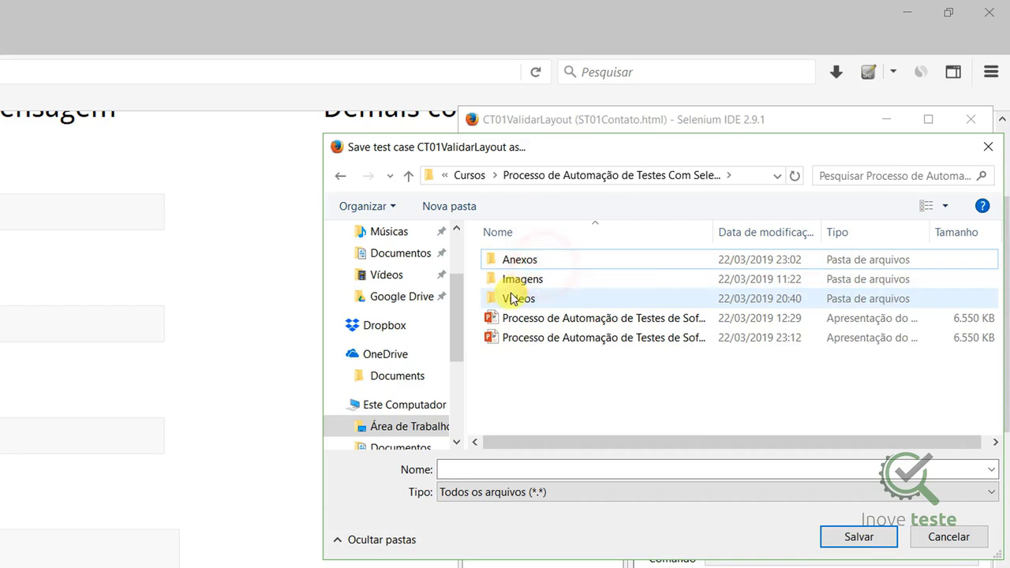
double_click(515, 259)
double_click(529, 262)
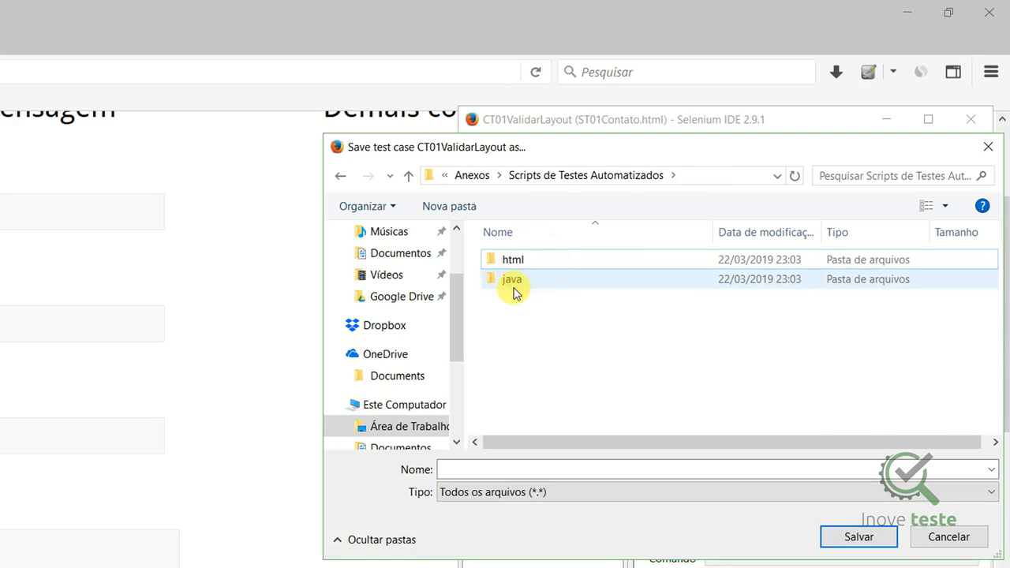
left_click(518, 287)
double_click(517, 283)
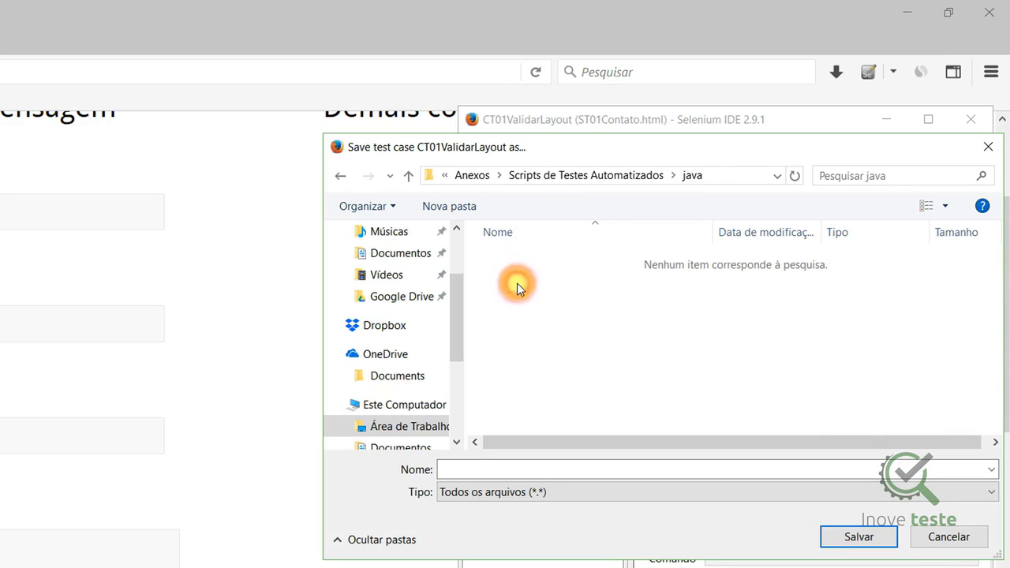
left_click(467, 466)
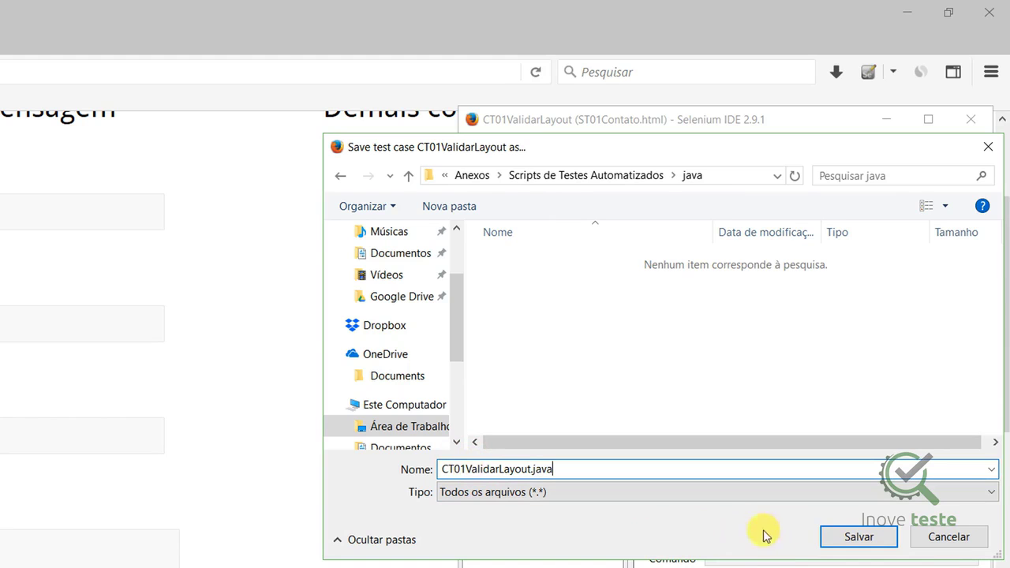
left_click(843, 543)
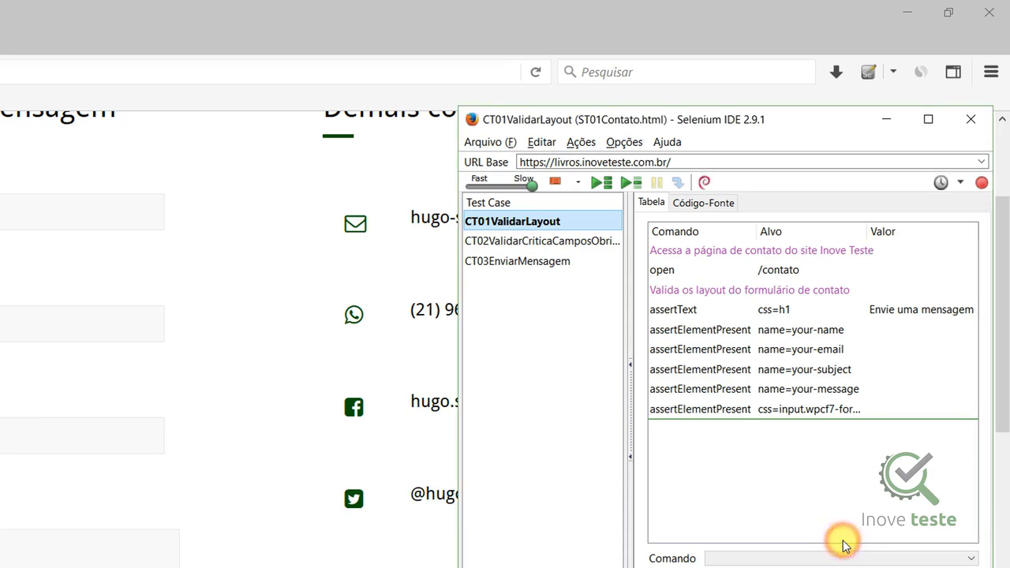
Select the CT02ValidarCriticaCamposObrigatorios test case and copy its title from its properties, leaving them unchanged.
left_click(549, 244)
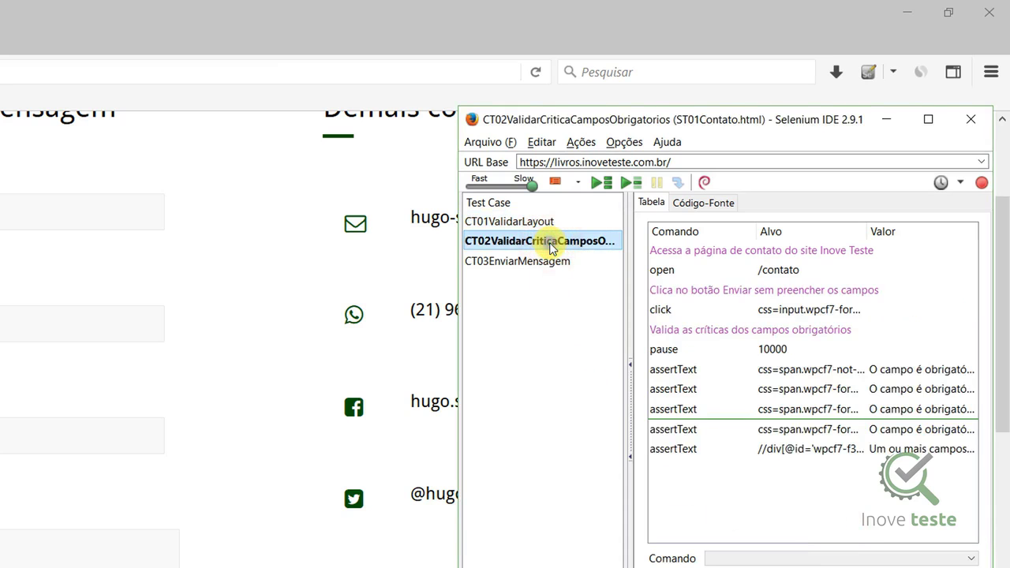
right_click(550, 247)
left_click(598, 329)
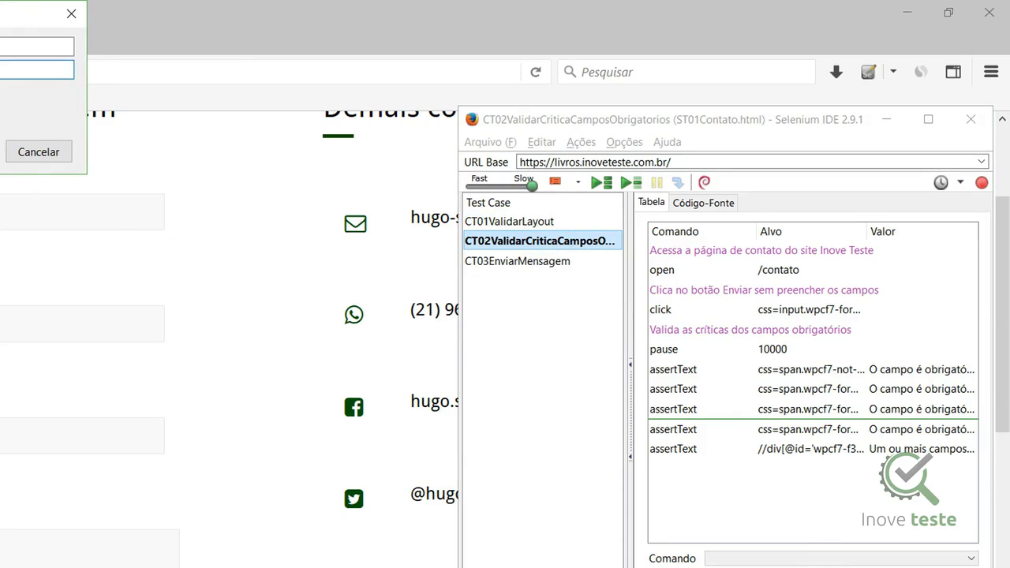
left_click(36, 154)
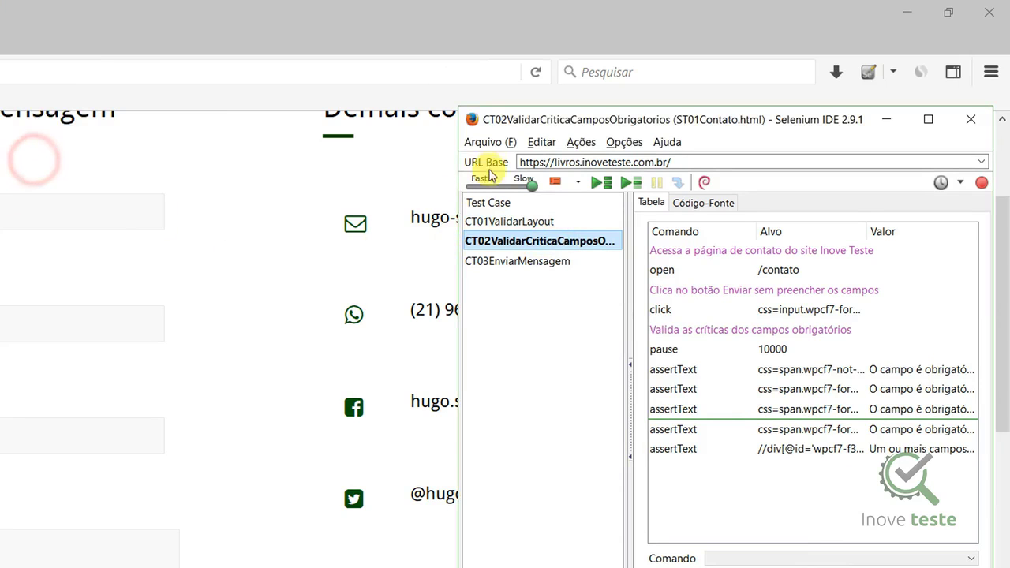
Export the selected test case as Java / TestNG / WebDriver to the java folder under the name CT02ValidarCriticaCamposObrigatorios.java.
left_click(490, 144)
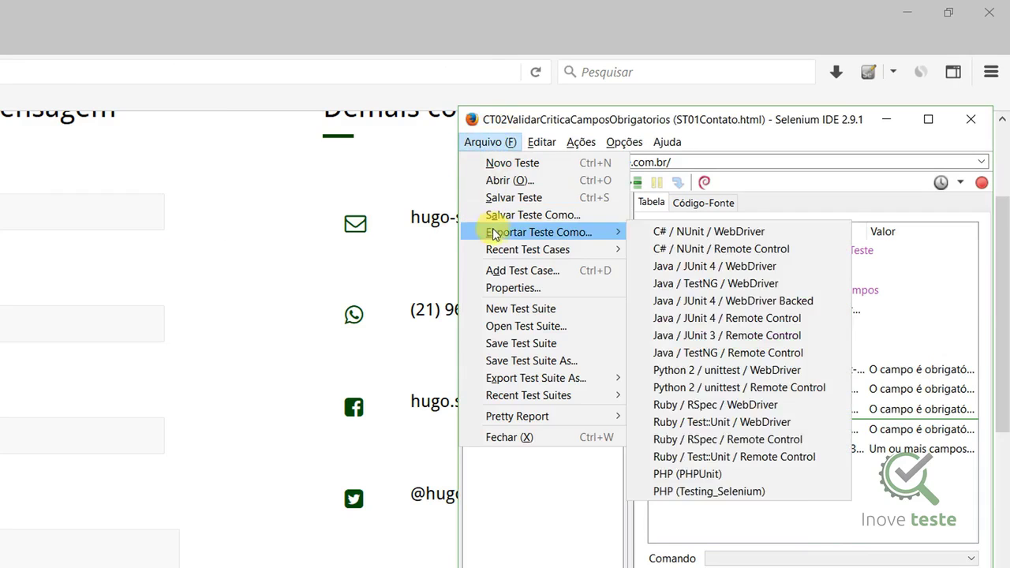
mouse_move(514, 232)
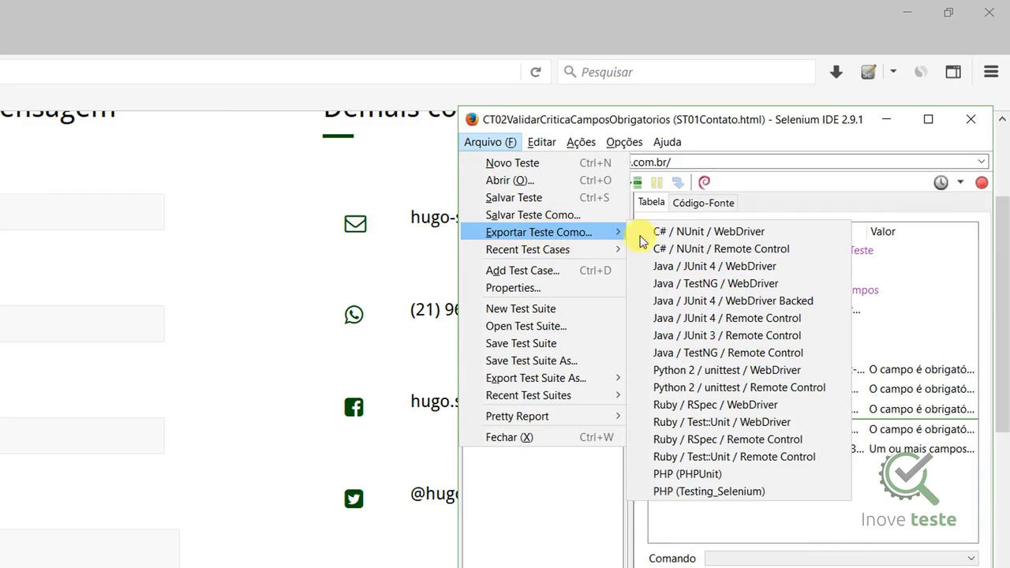
left_click(753, 291)
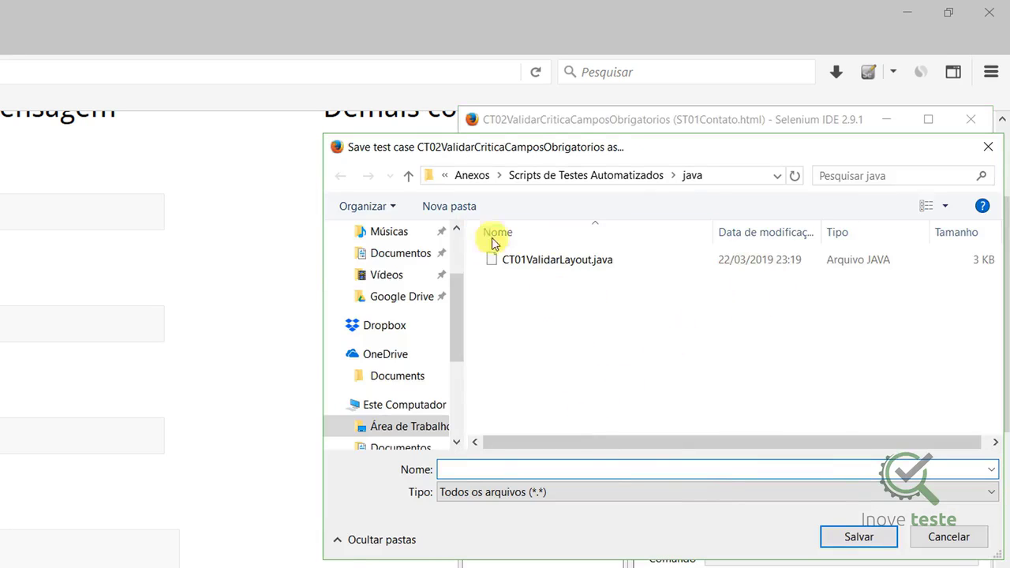
left_click(480, 472)
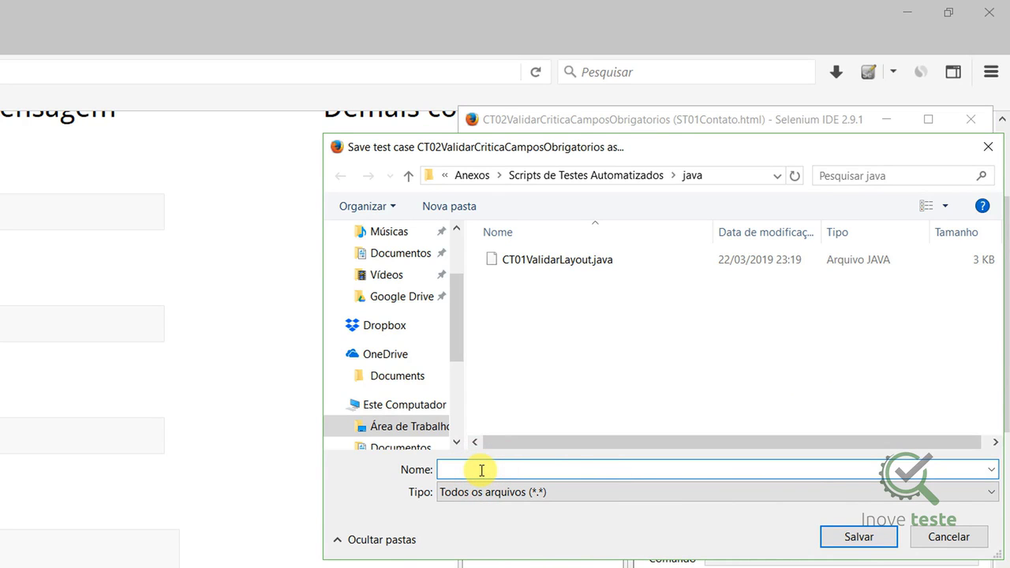
type("CT02ValidarCriticaCamposObrigatorios")
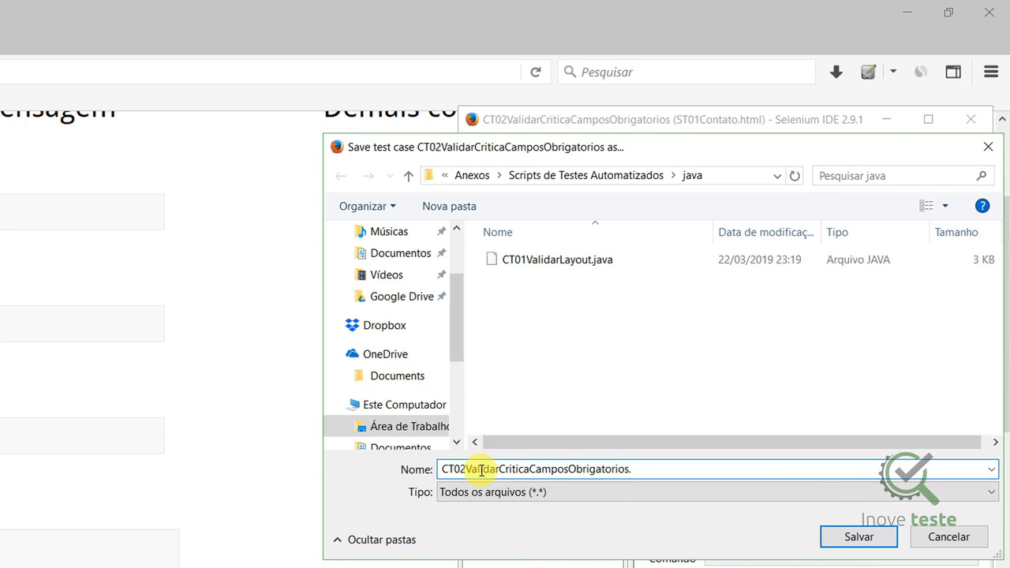
type(".java")
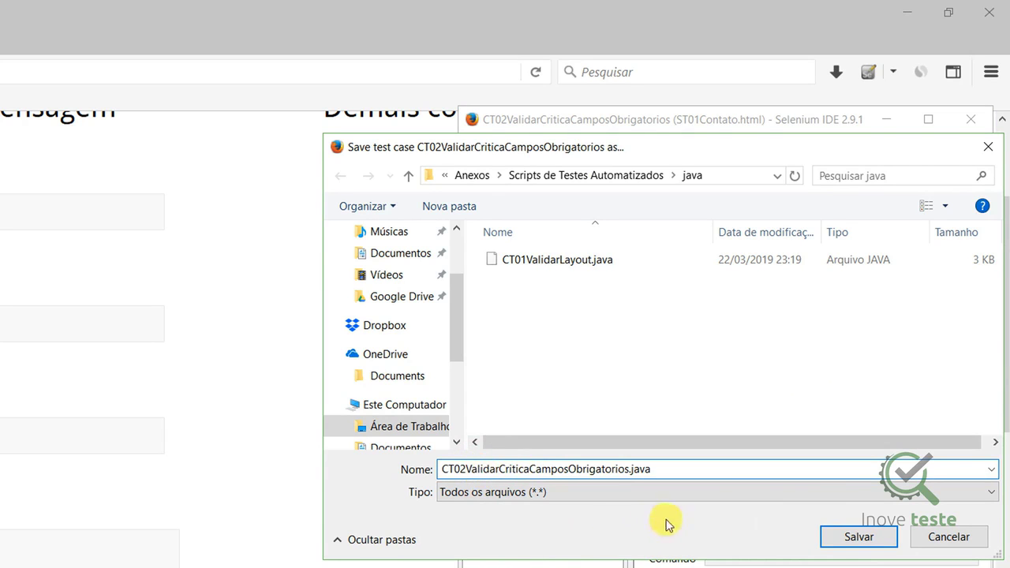
left_click(872, 540)
Select the CT03EnviarMensagem test case and copy its title from its properties, leaving them unchanged.
left_click(527, 263)
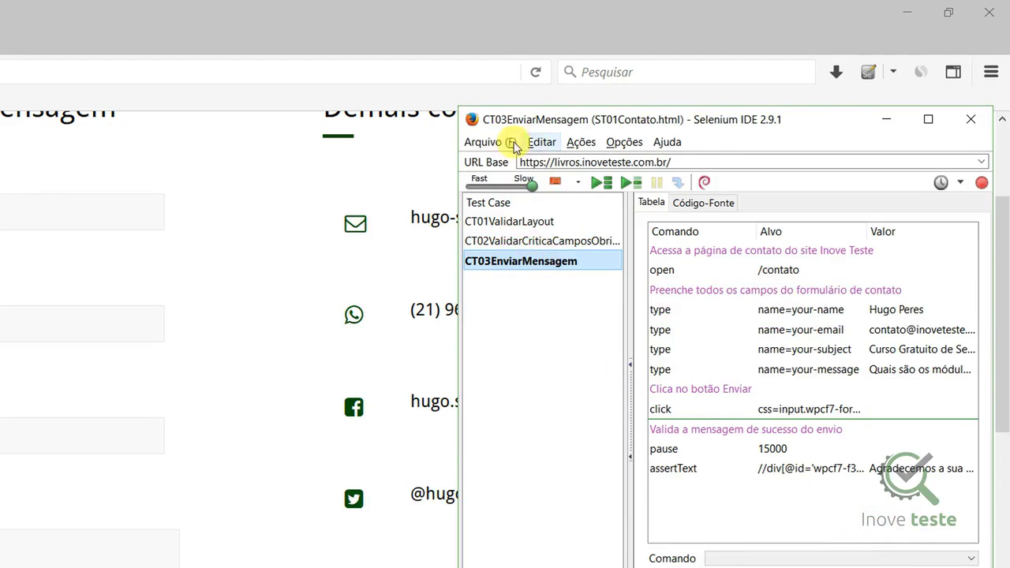
left_click(491, 144)
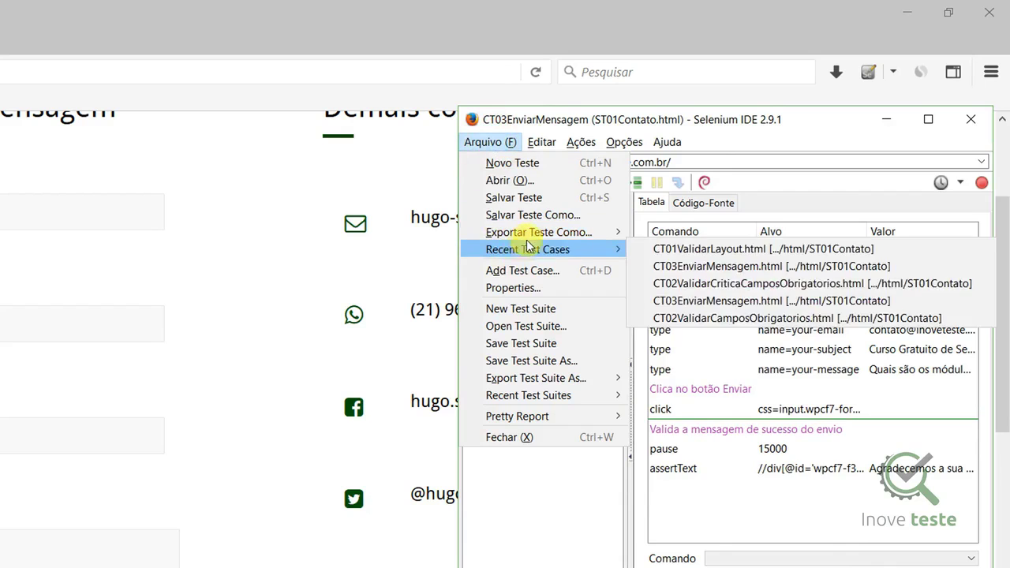
left_click(503, 543)
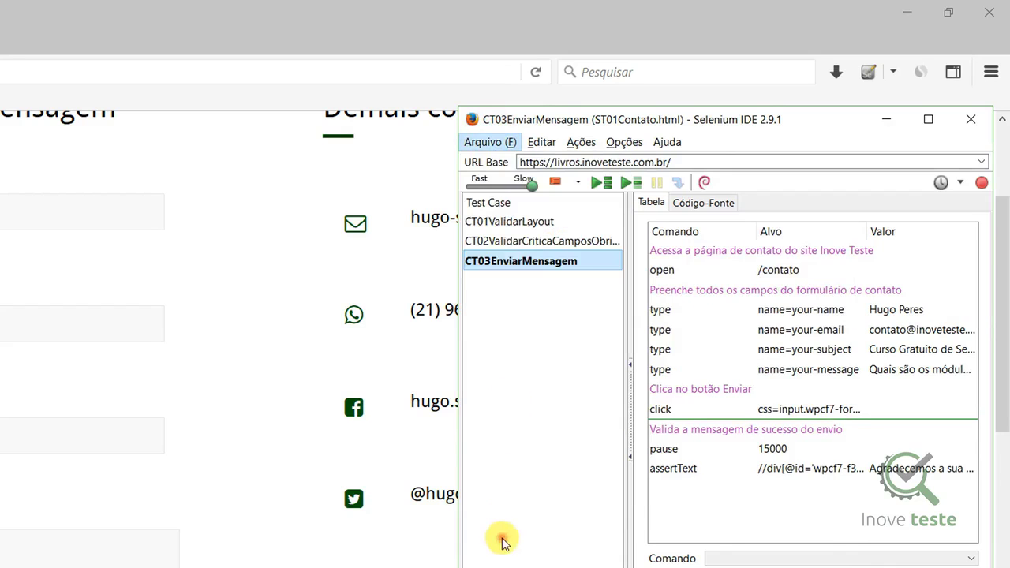
right_click(511, 262)
left_click(562, 340)
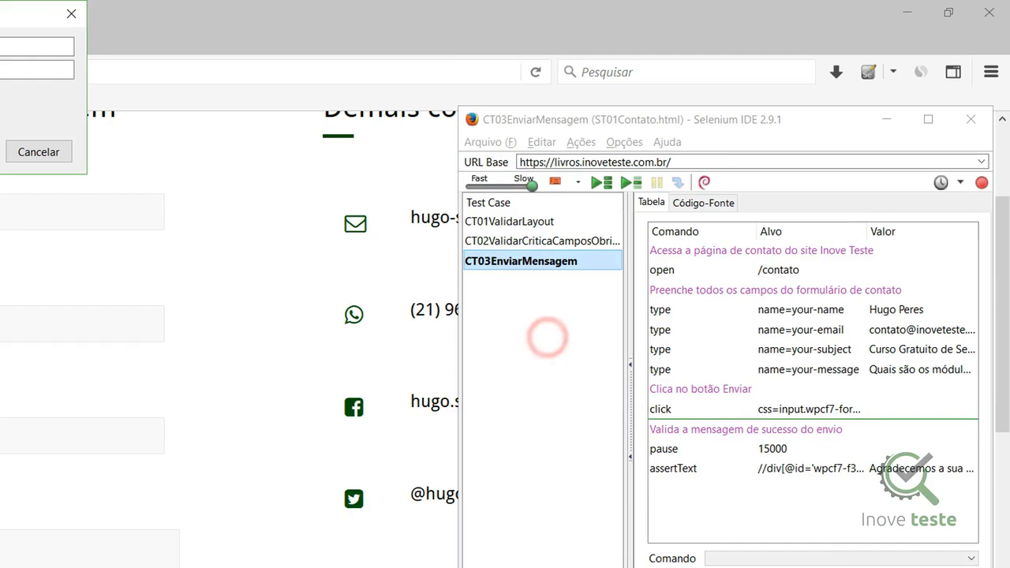
left_click(35, 156)
Export the selected test case as Java / TestNG / WebDriver to the java folder under the name CT03EnviarMensagem.java.
left_click(488, 142)
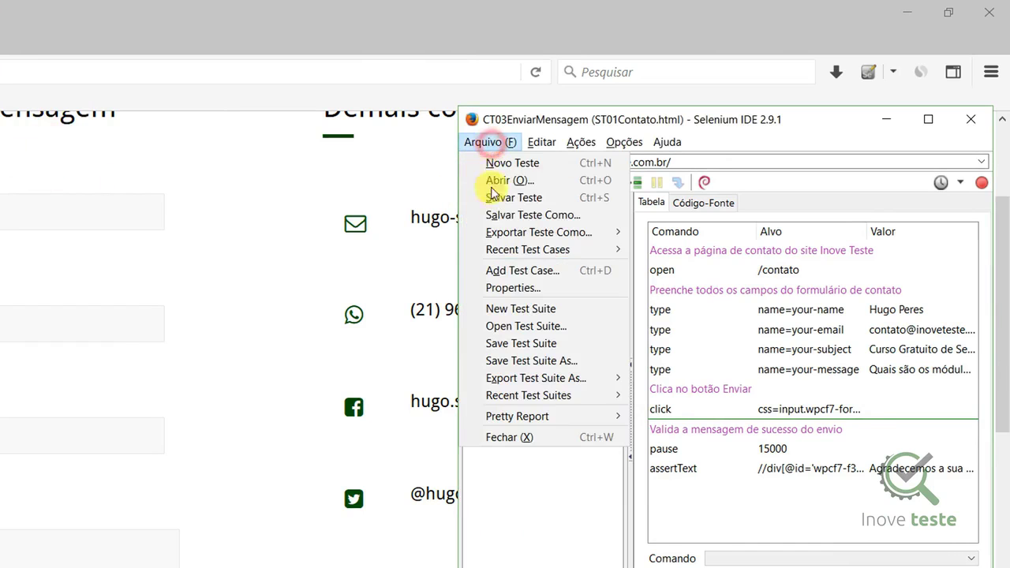
mouse_move(508, 234)
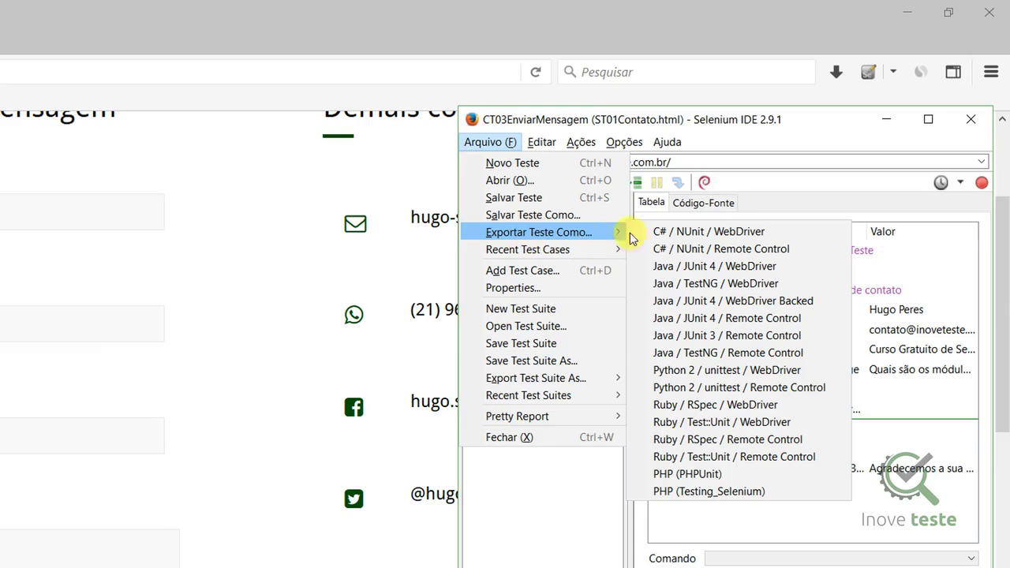
left_click(733, 286)
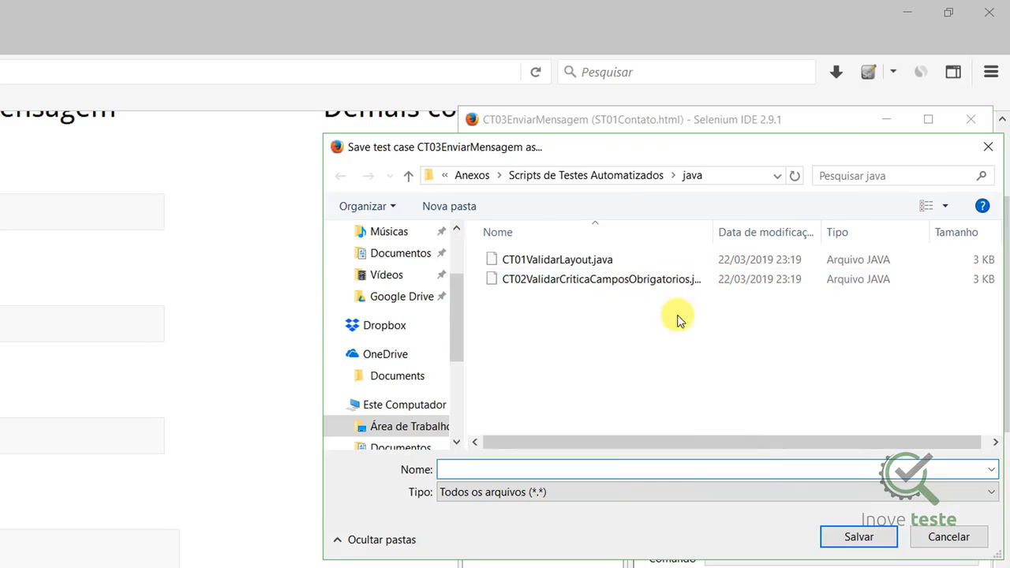
left_click(482, 471)
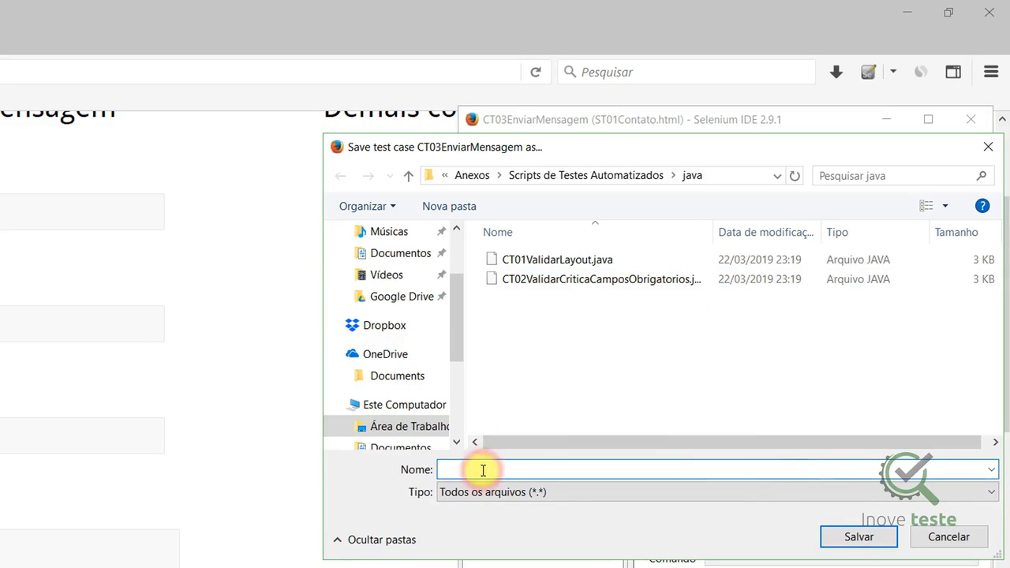
type("CT03EnviarMensagem")
type(".java")
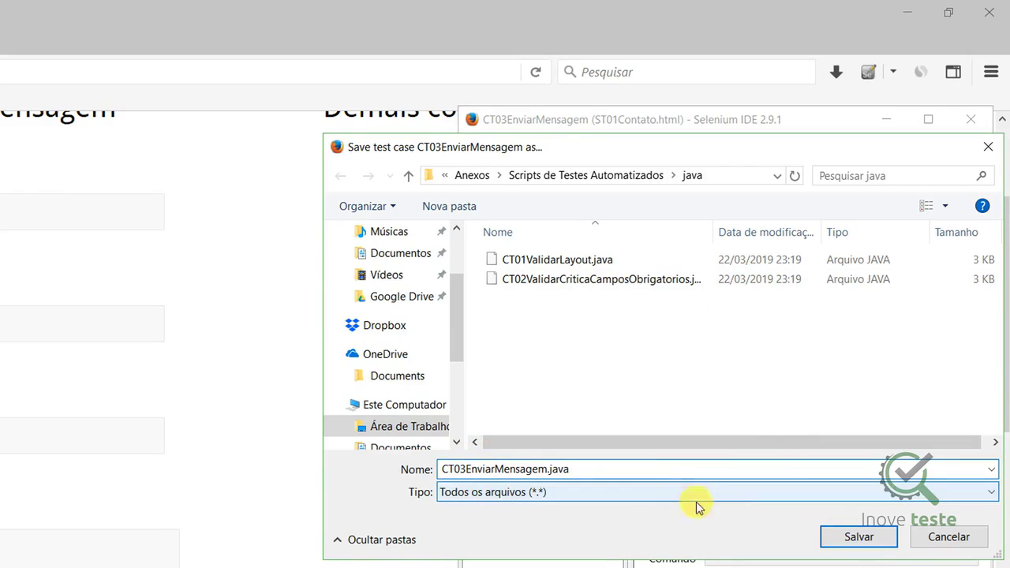
left_click(856, 539)
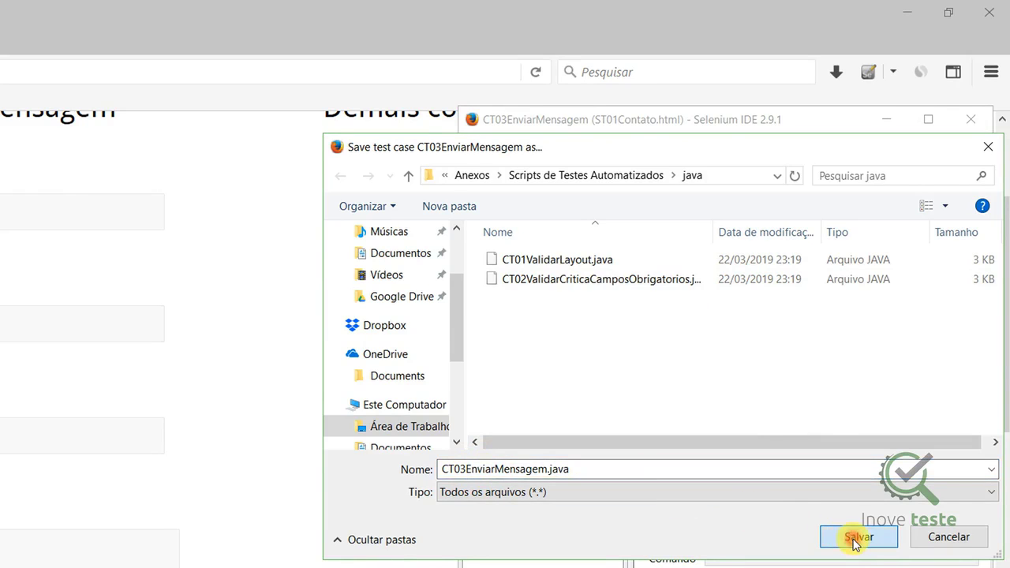
left_click(510, 245)
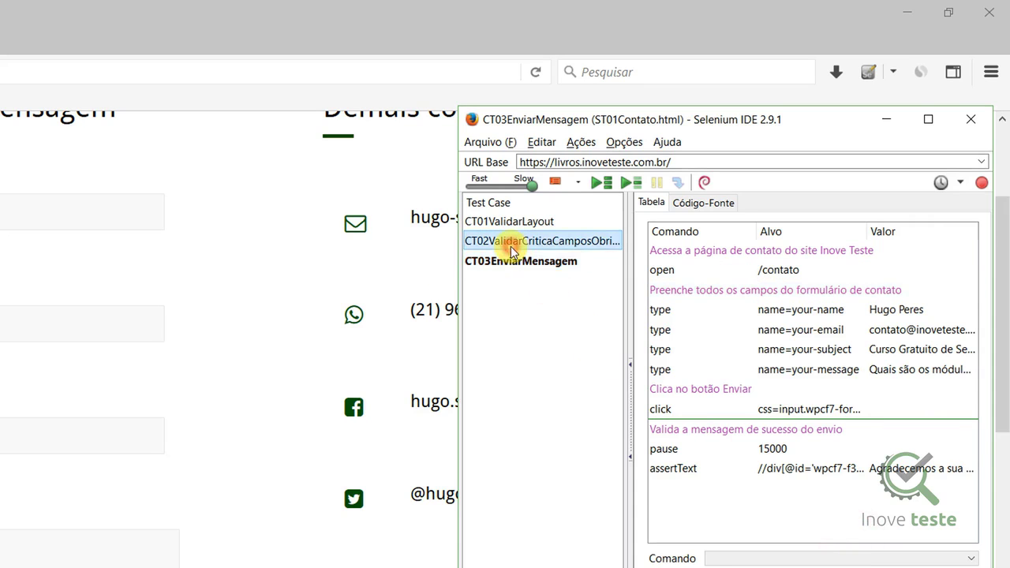
left_click(507, 261)
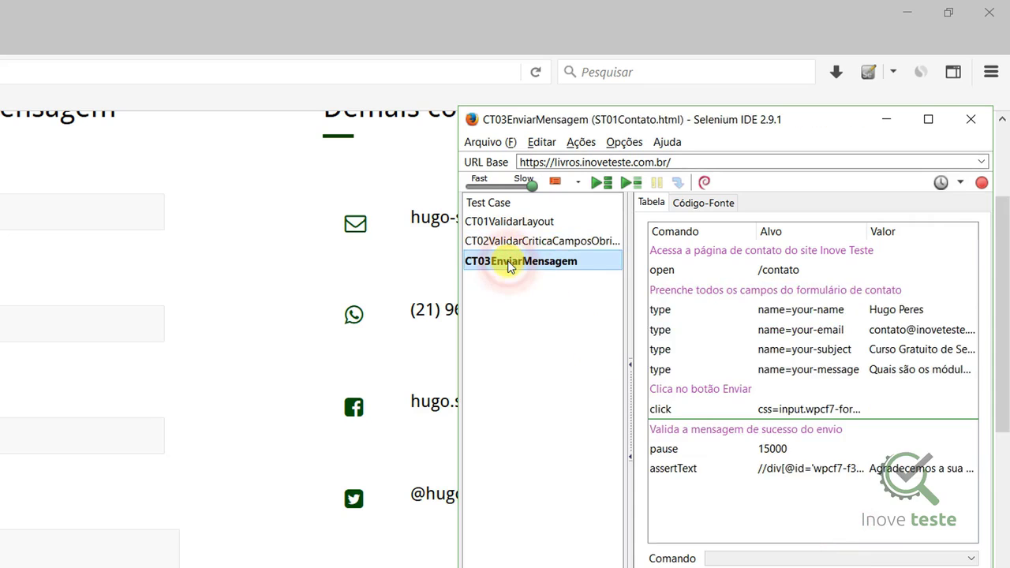
left_click(506, 314)
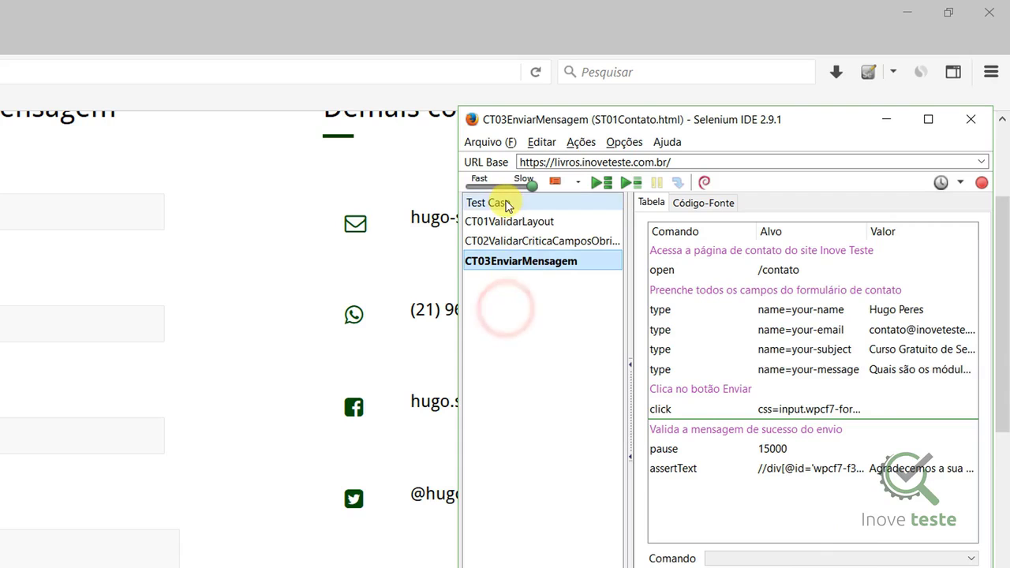
Export the test suite as Java / TestNG / WebDriver to the java folder under the name ST01Contato.java.
left_click(490, 146)
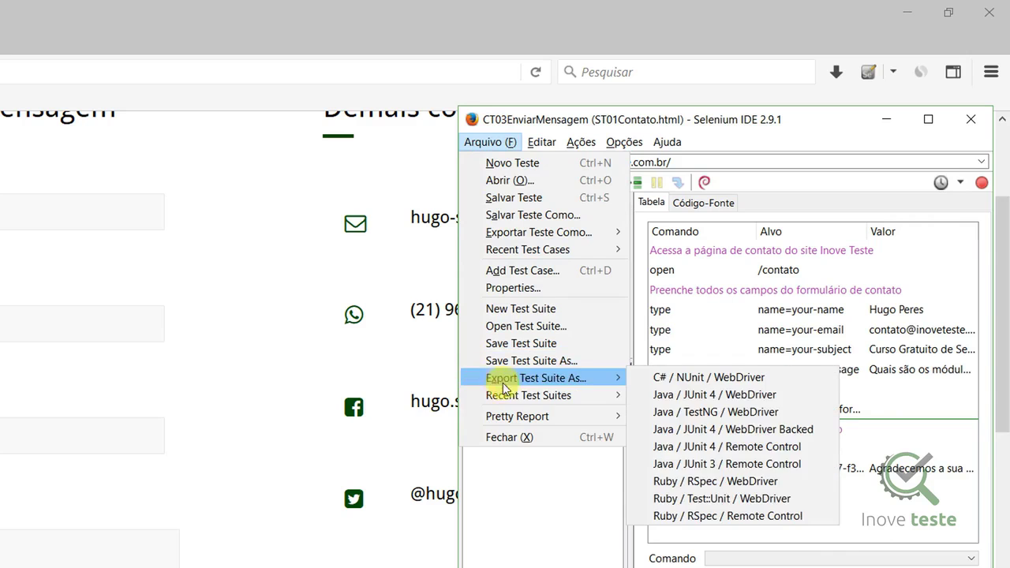
mouse_move(517, 401)
mouse_move(533, 380)
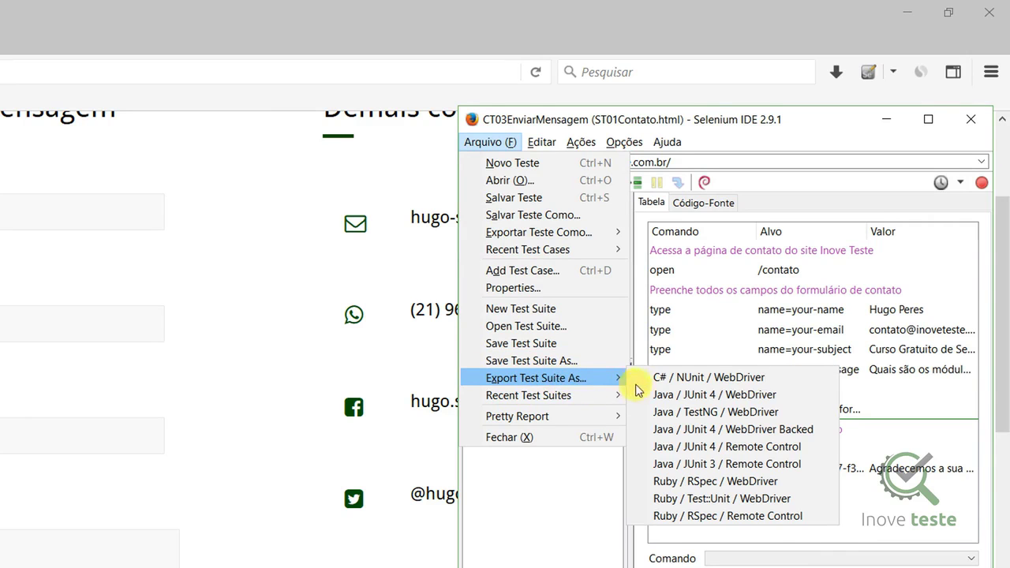
left_click(766, 412)
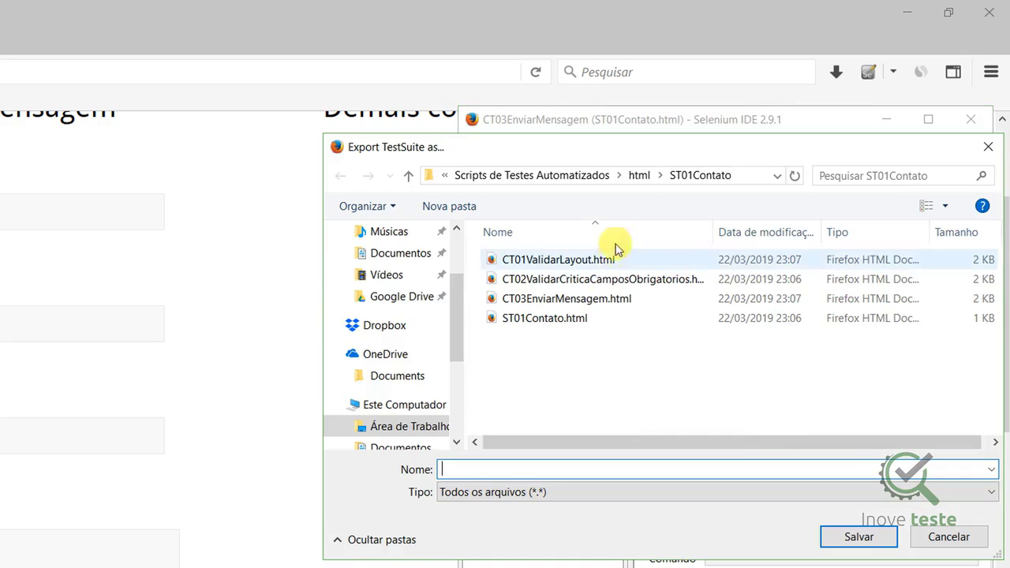
left_click(640, 175)
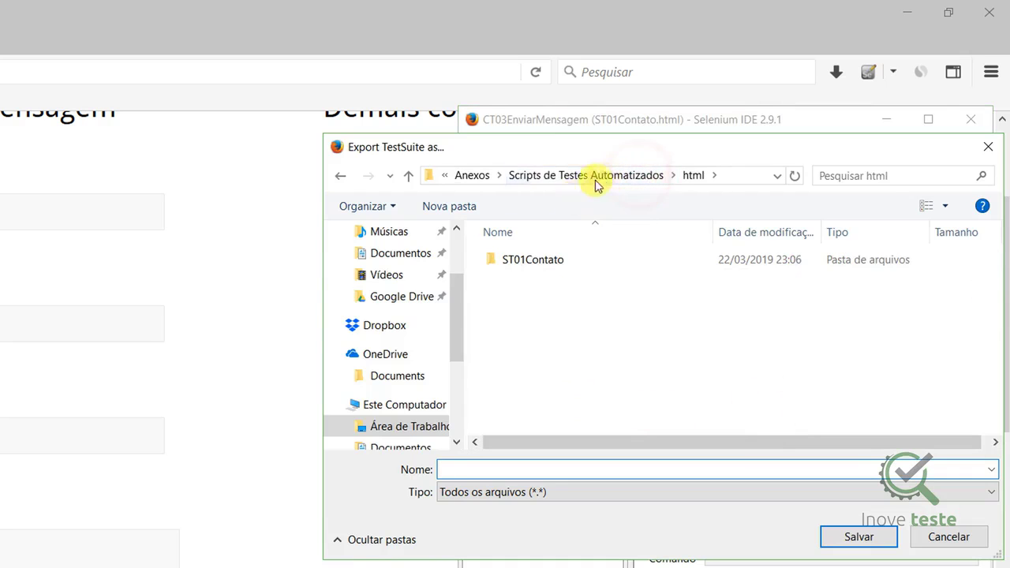
left_click(623, 175)
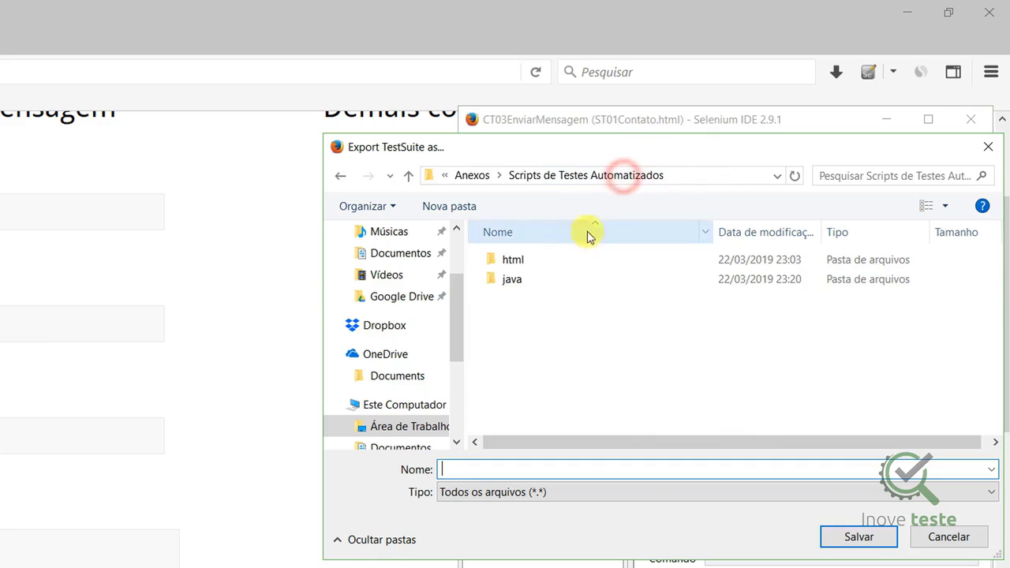
double_click(520, 281)
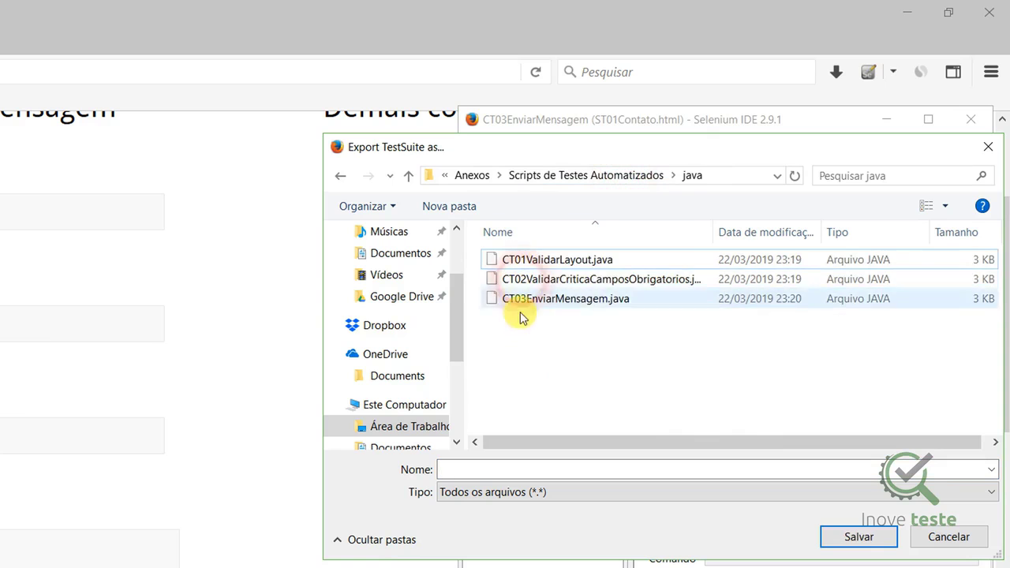
left_click(479, 472)
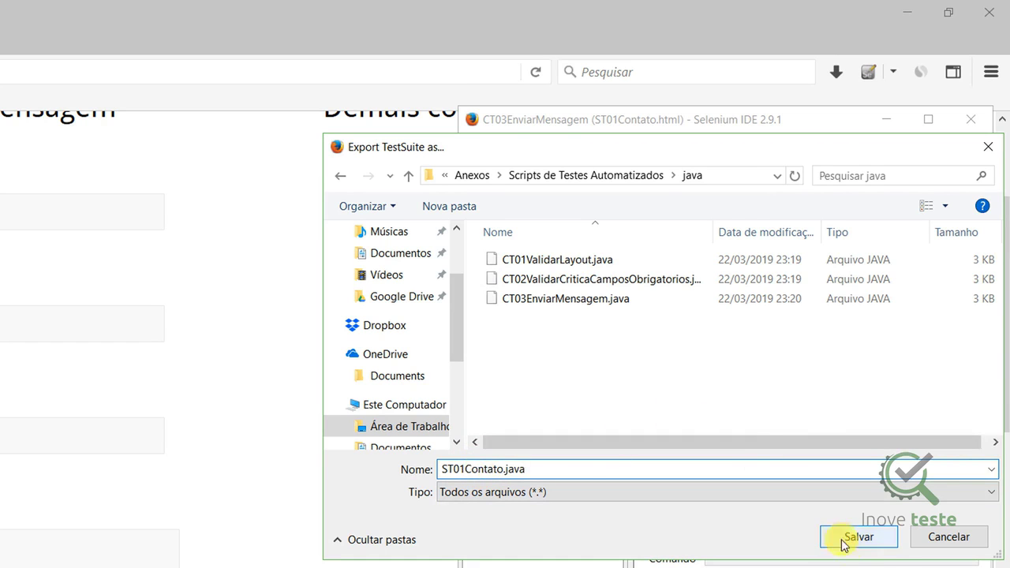
left_click(868, 540)
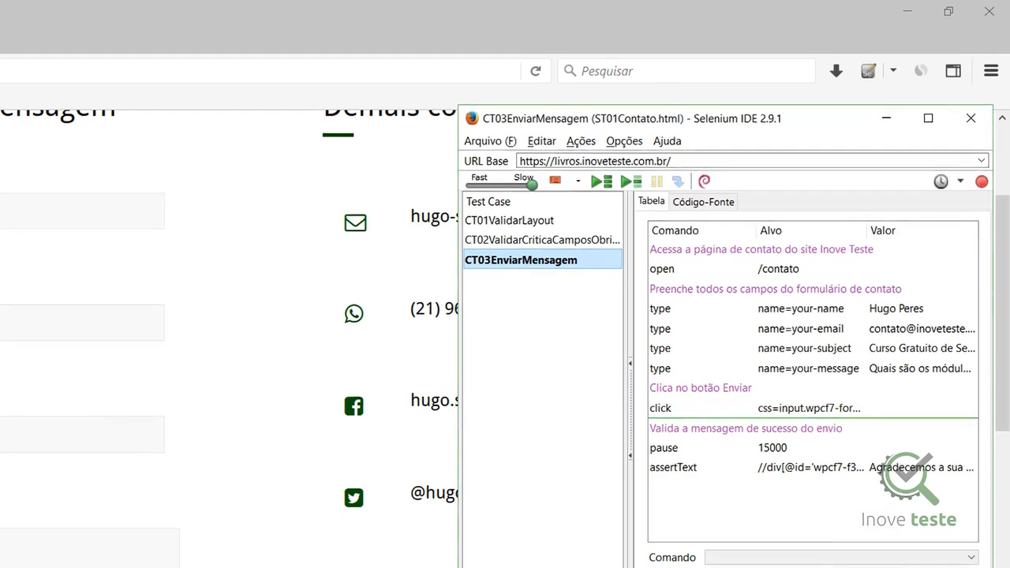
Switch to File Explorer and open the course's Processo de Automação de Testes Com Selenium > Anexos > Scripts de Testes Automatizados > java folder.
left_click(79, 567)
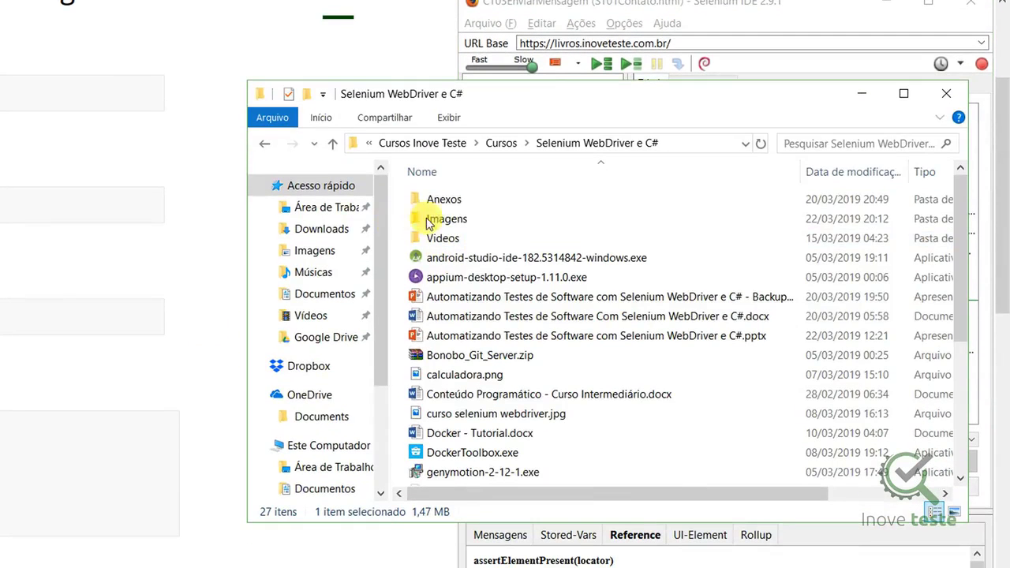
double_click(440, 225)
key("BackSpace")
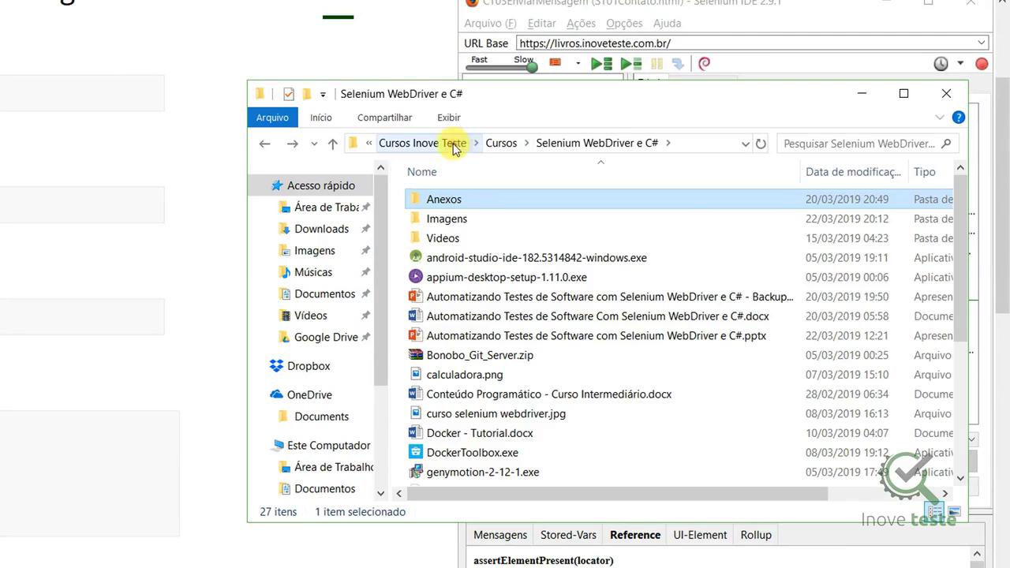
left_click(450, 141)
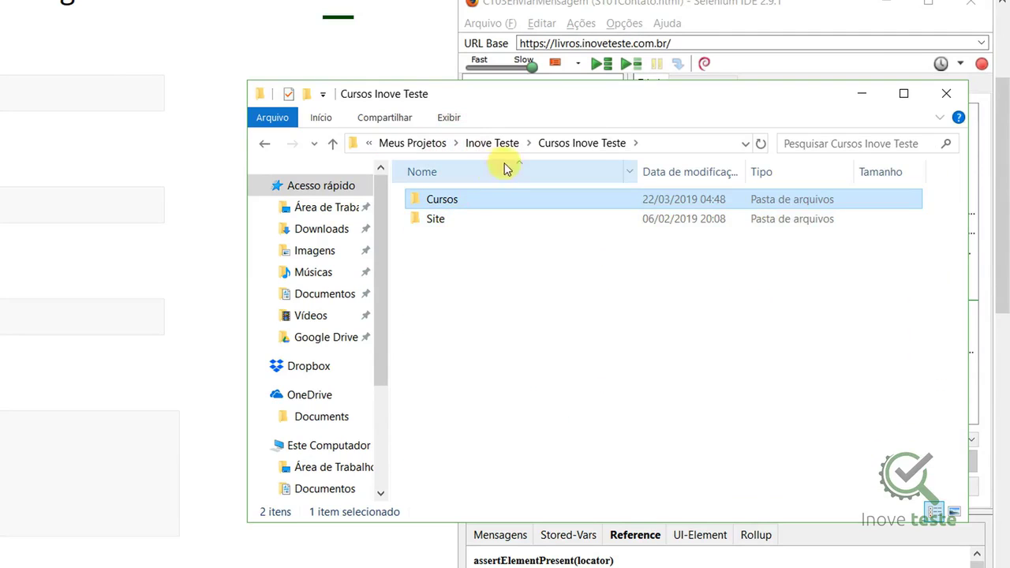
double_click(467, 199)
double_click(482, 200)
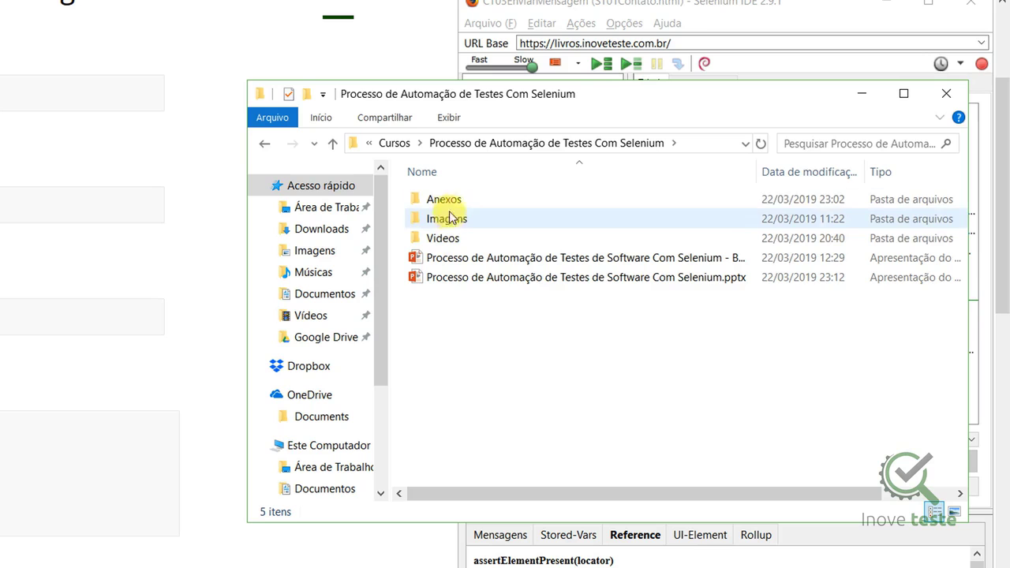
double_click(449, 198)
double_click(483, 203)
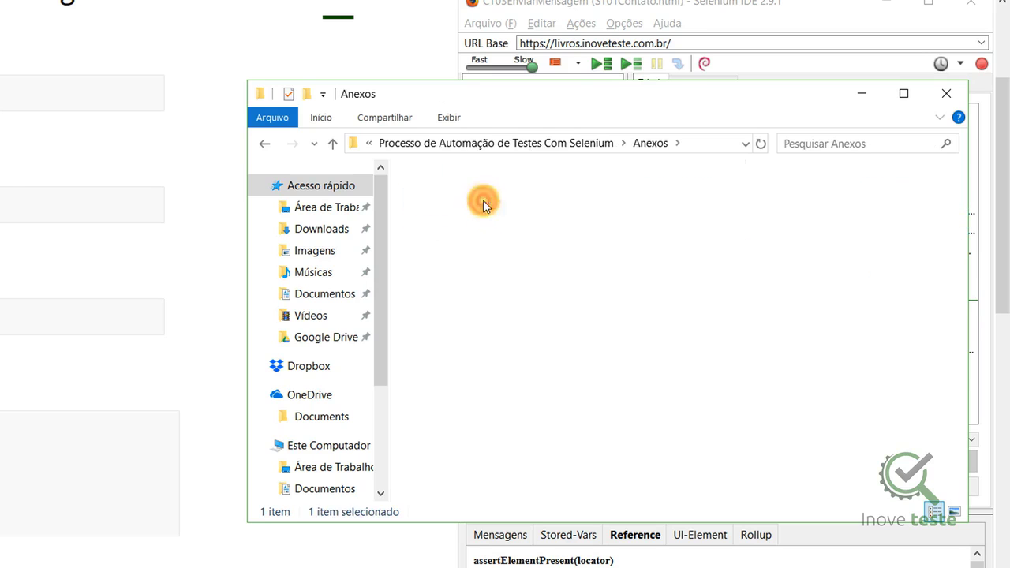
double_click(435, 223)
left_click(458, 316)
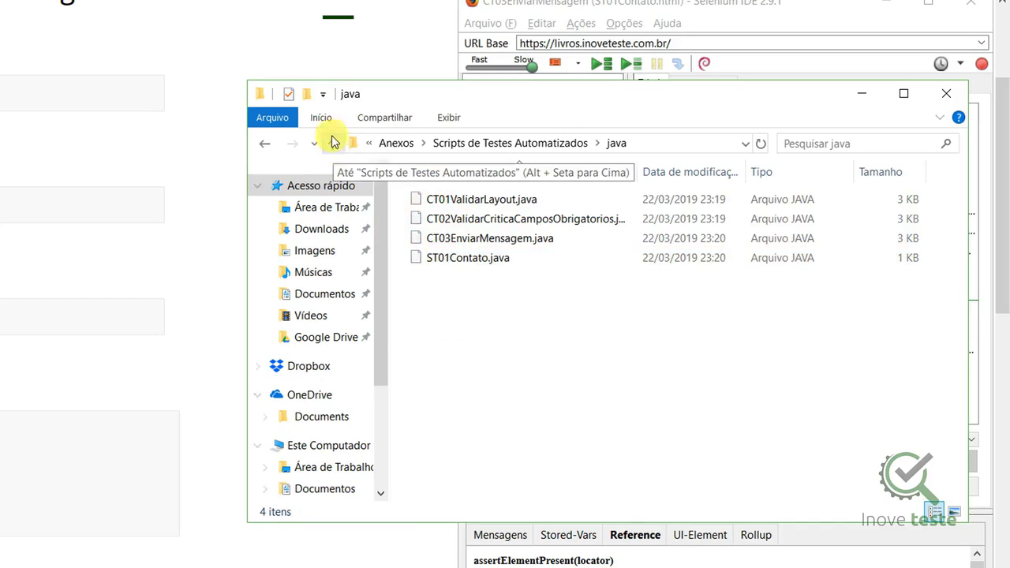
Create a folder named ST01Contato inside the java folder.
left_click(309, 95)
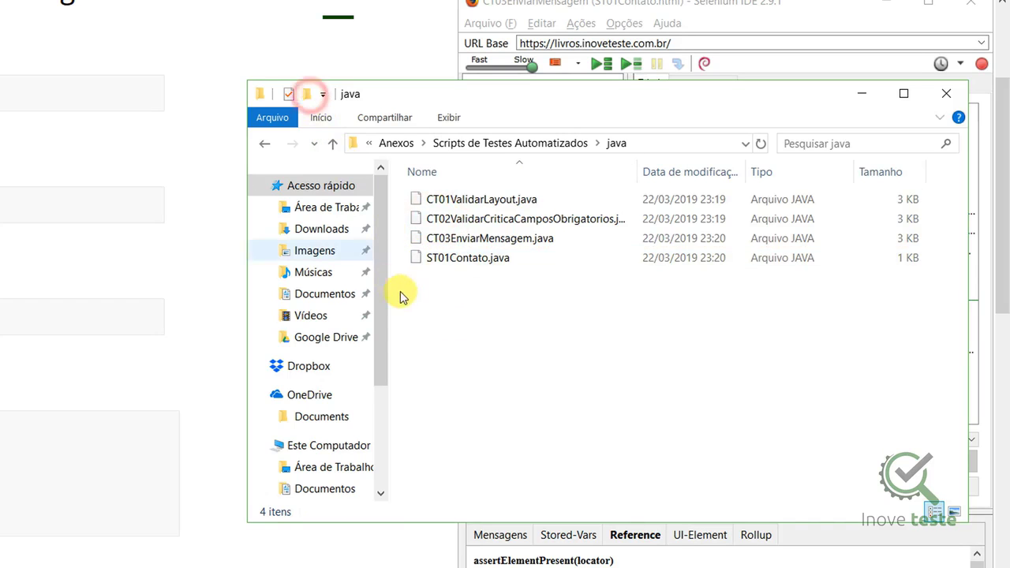
type("ST01Contato")
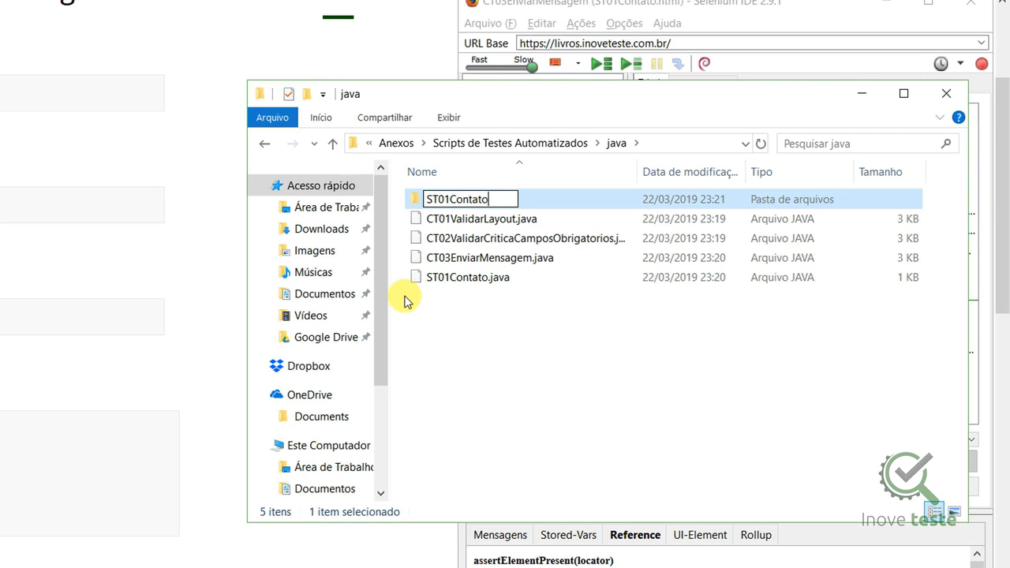
left_click(465, 318)
Move the four exported .java files into the ST01Contato folder and minimize the file window.
left_click_drag(472, 327, 447, 209)
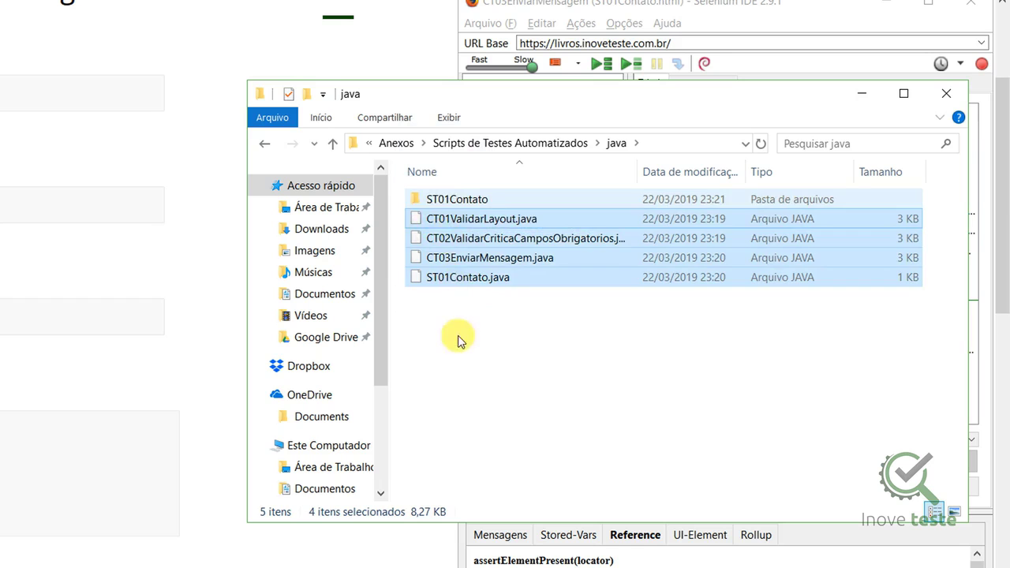
left_click(455, 338)
left_click(481, 204)
double_click(481, 204)
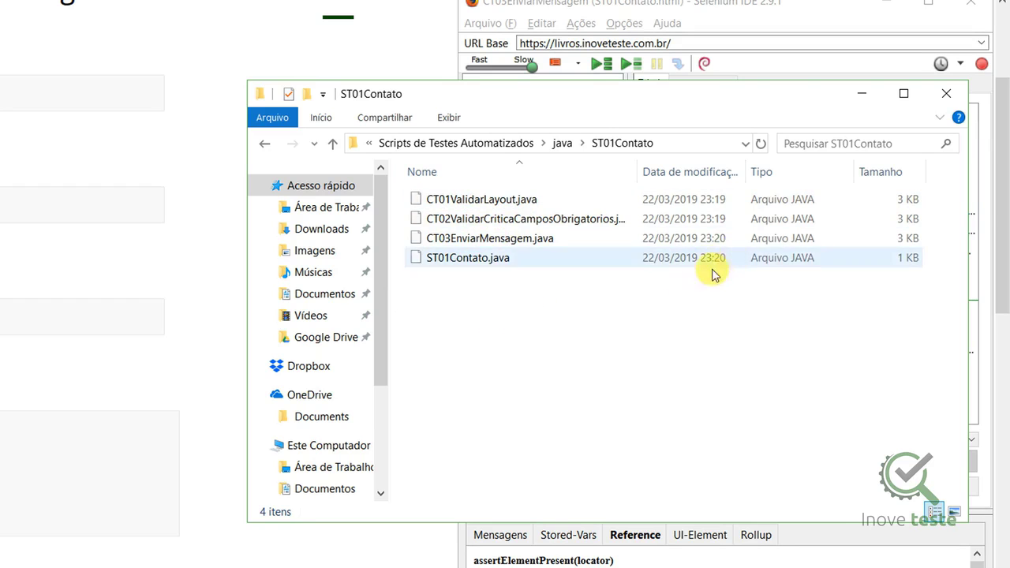
left_click(860, 93)
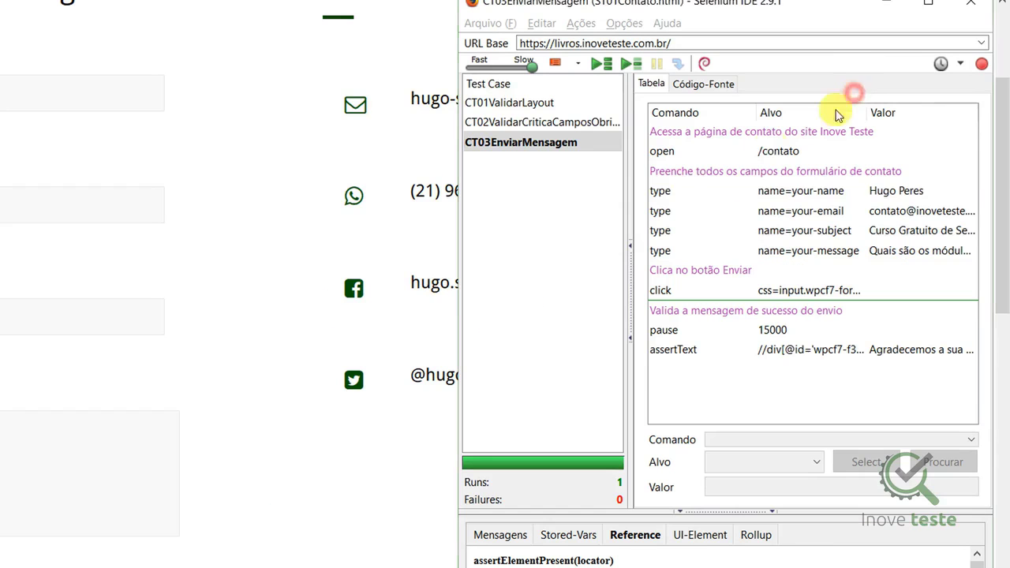